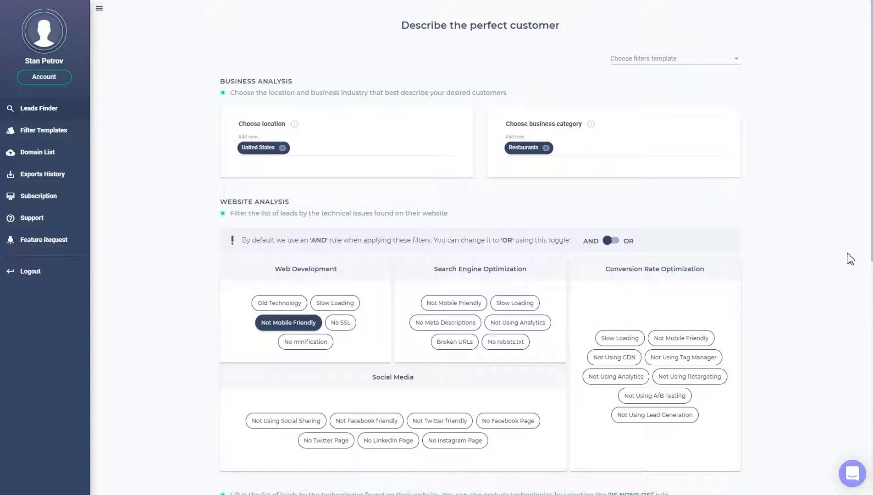
Step: Review the chosen filters, generate the 3003 restaurant leads and scroll the sample list
scroll(812, 247, "down", 4)
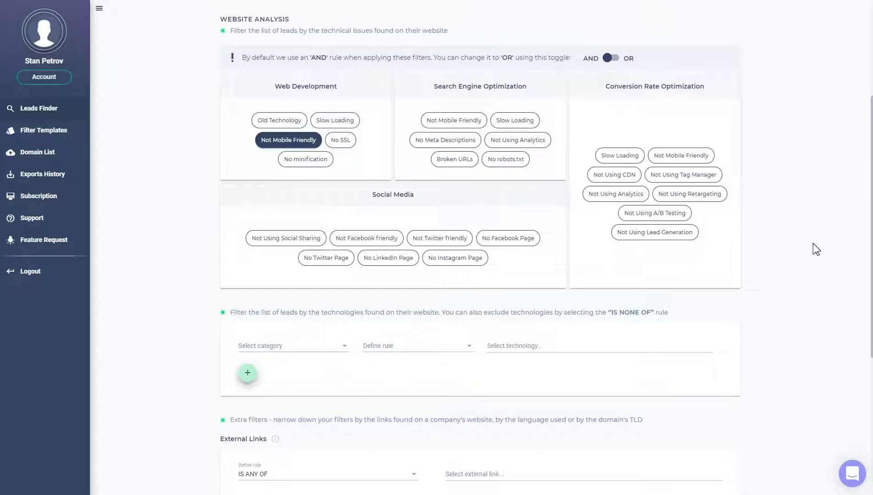
scroll(812, 243, "down", 5)
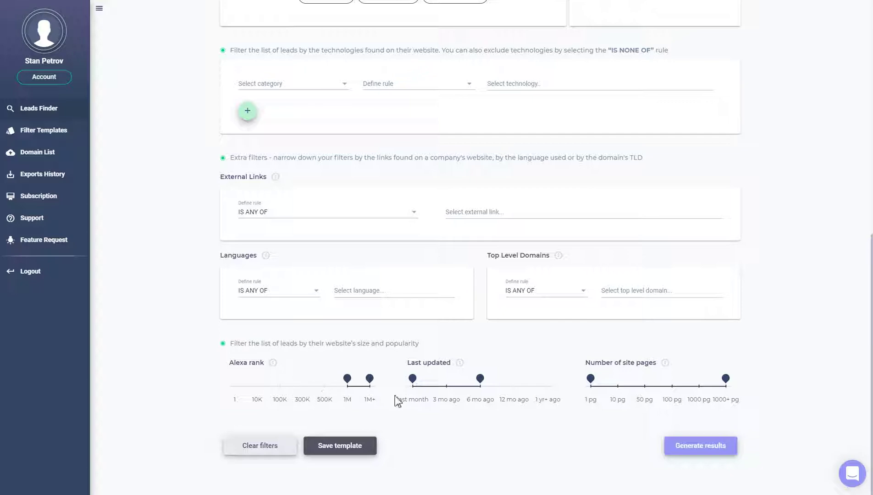
scroll(625, 312, "up", 10)
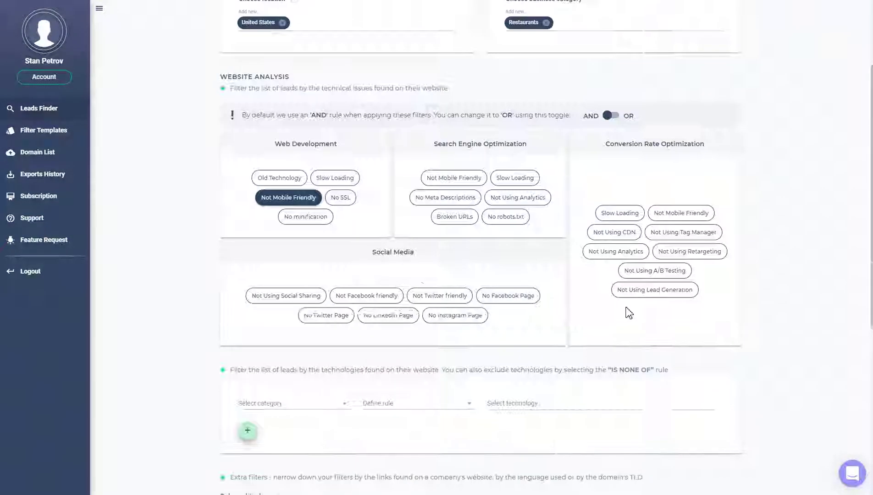
scroll(741, 288, "down", 7)
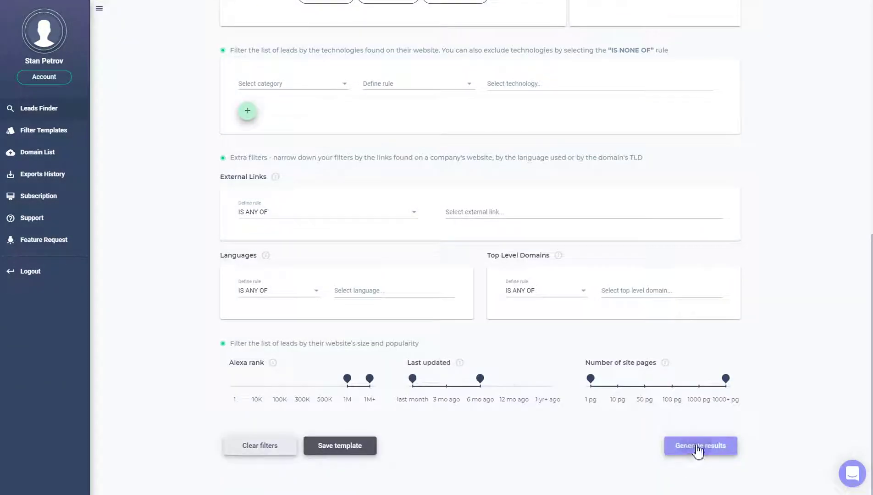
left_click(690, 445)
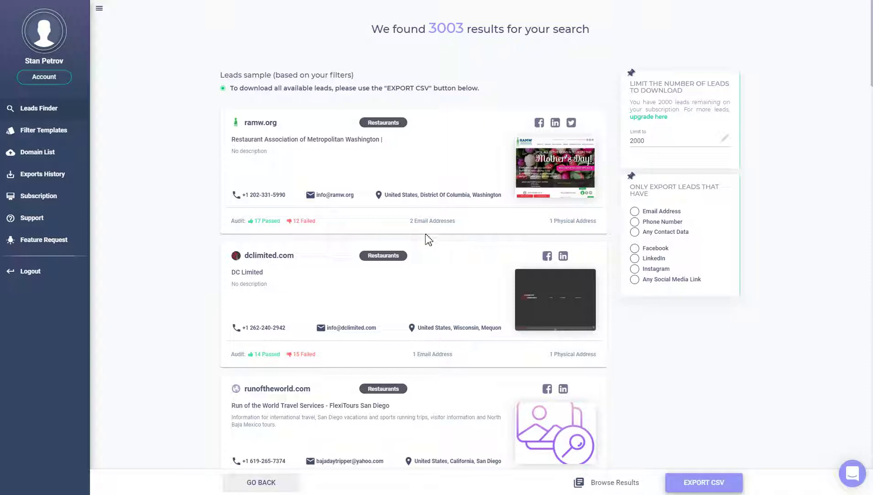
scroll(429, 232, "down", 4)
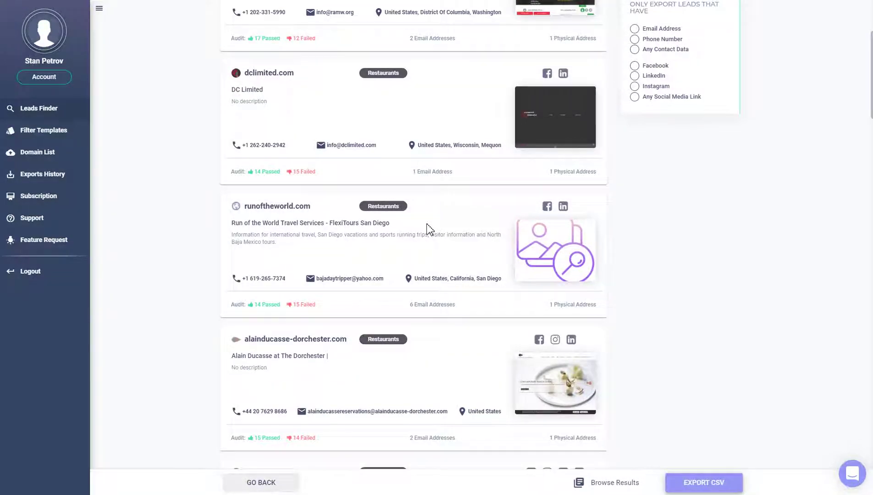
scroll(429, 230, "down", 2)
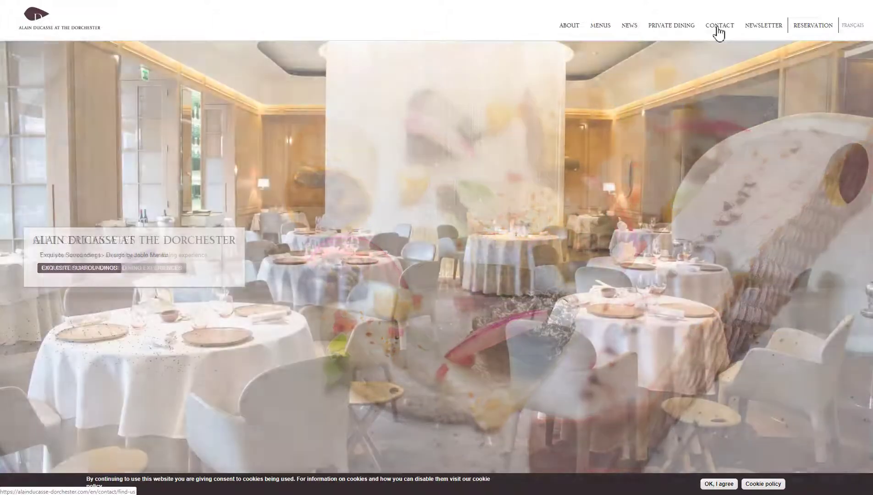
Step: View the Alain Ducasse Dorchester site's Contact and Menus pages, then close it
left_click(717, 29)
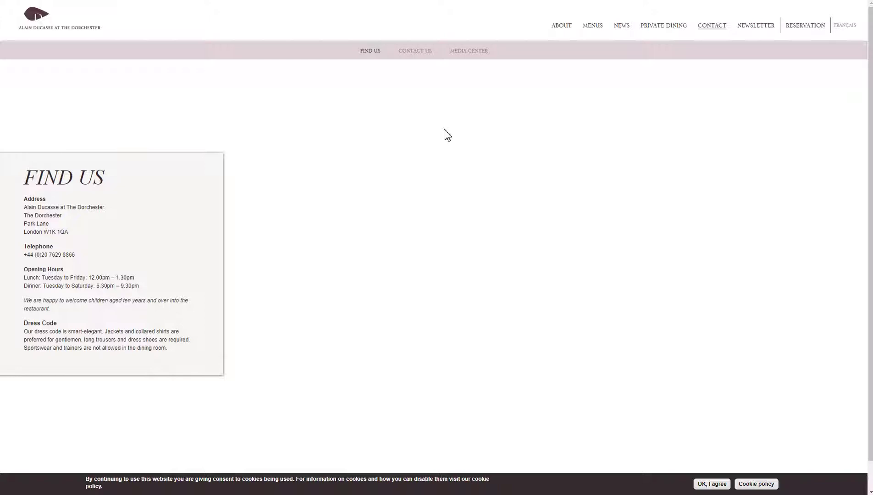
left_click(595, 29)
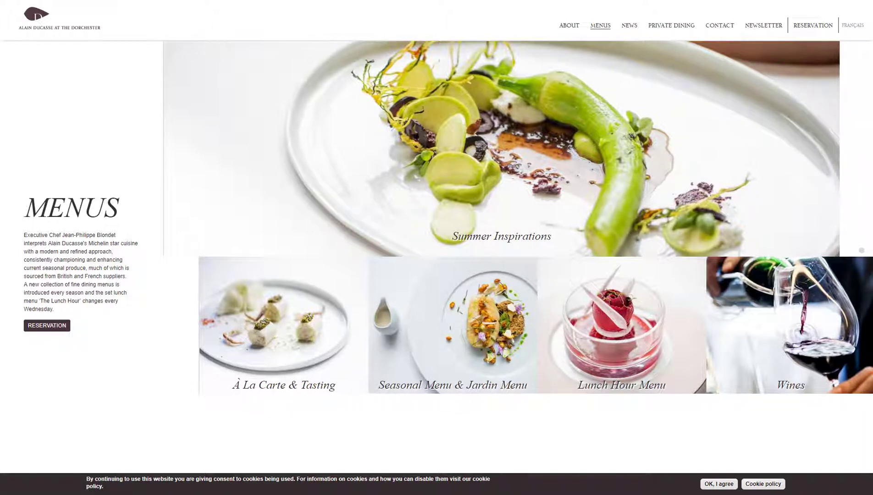
key("ctrl+w")
scroll(533, 318, "down", 4)
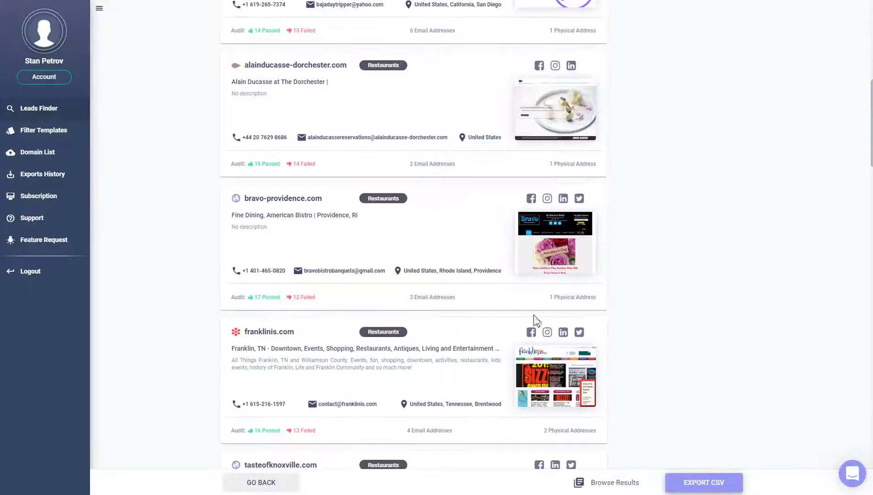
Step: Open bravo-providence.com from the leads list, proceeding past its certificate warning
left_click(284, 200)
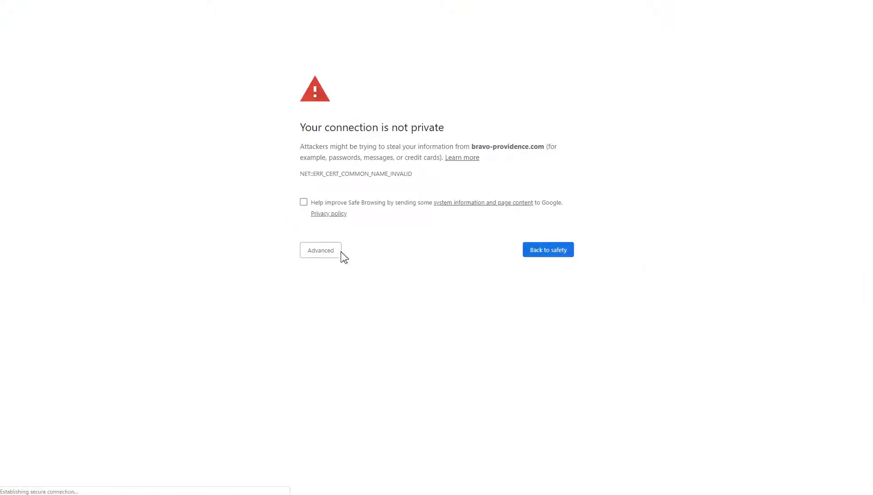
left_click(313, 253)
left_click(351, 320)
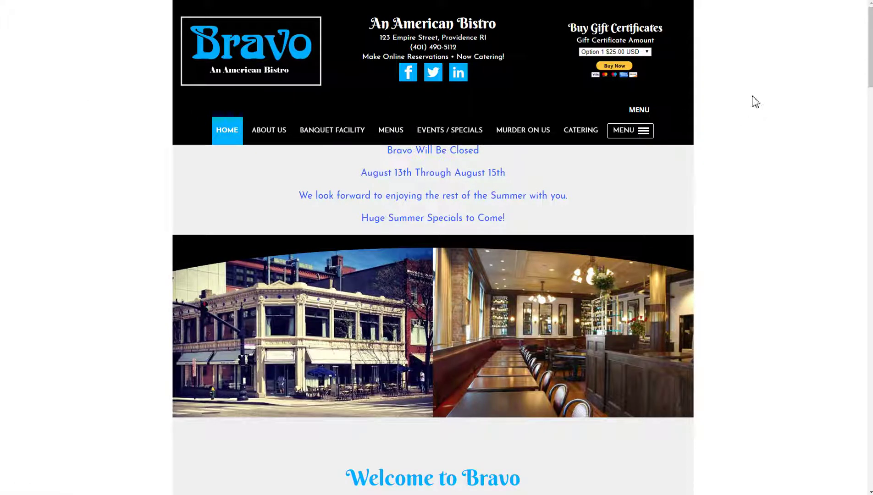
Step: Browse the Bravo home page down to its contact form and back to the top
scroll(669, 131, "down", 5)
scroll(681, 140, "down", 20)
scroll(679, 137, "down", 8)
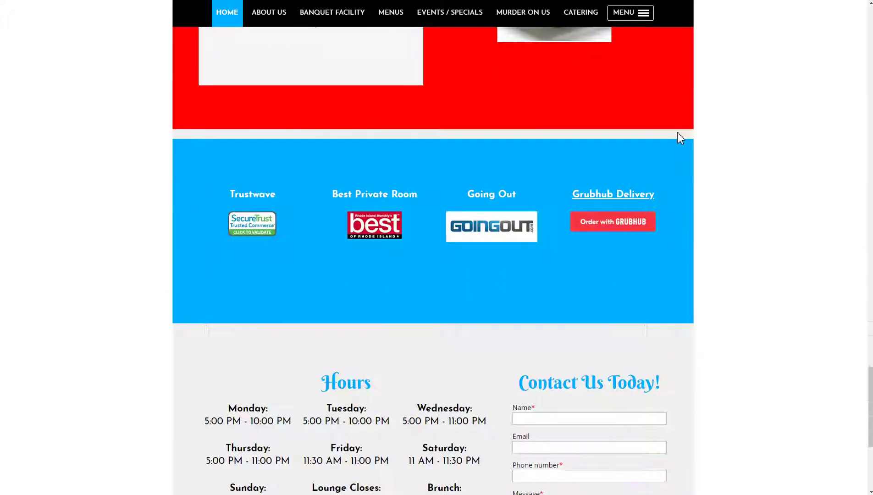
scroll(679, 132, "down", 4)
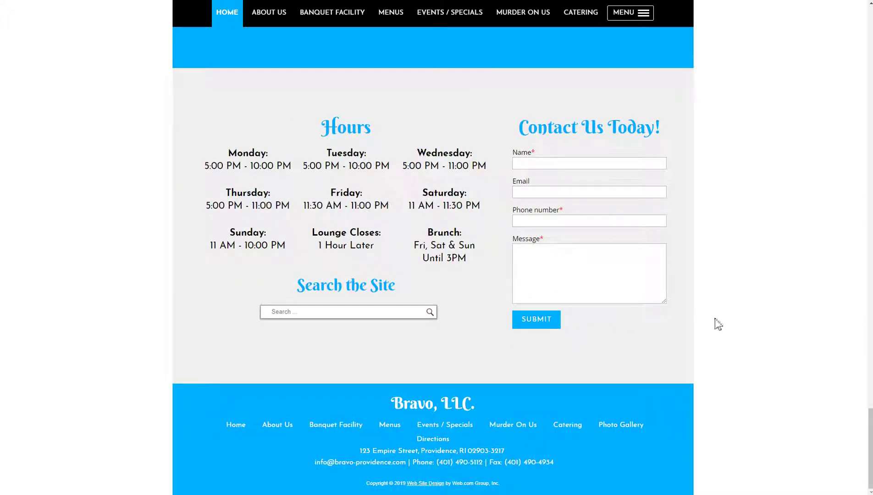
left_click_drag(869, 415, 848, 39)
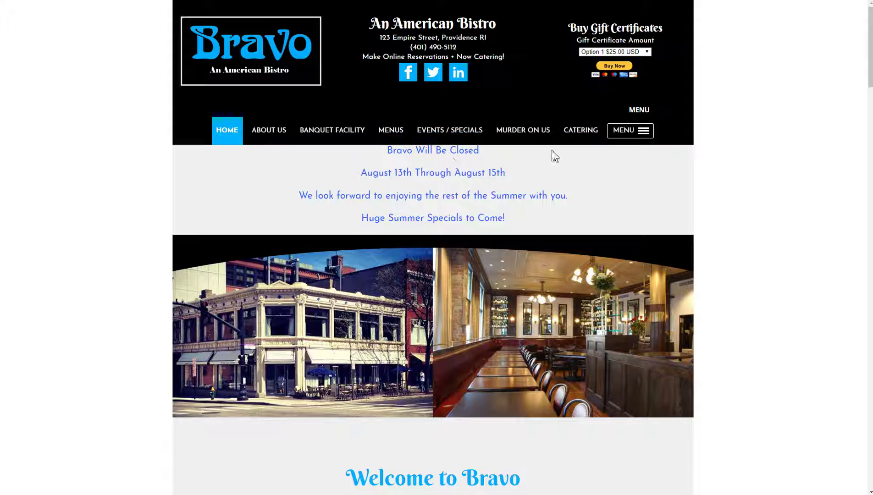
left_click_drag(869, 55, 859, 433)
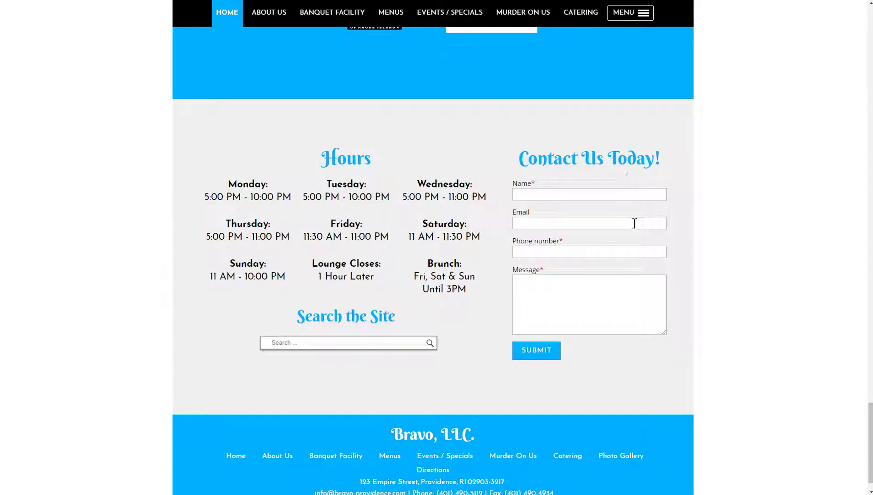
left_click(591, 195)
left_click(653, 173)
scroll(870, 458, "down", 1)
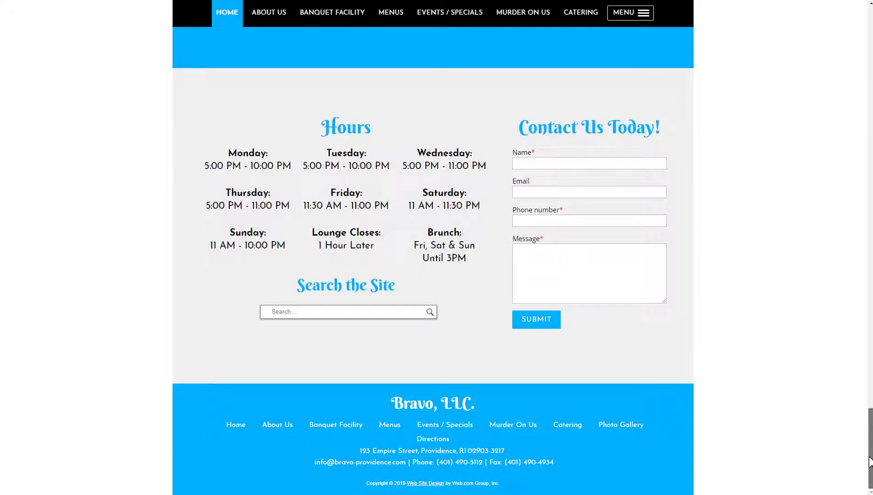
left_click_drag(870, 455, 852, 14)
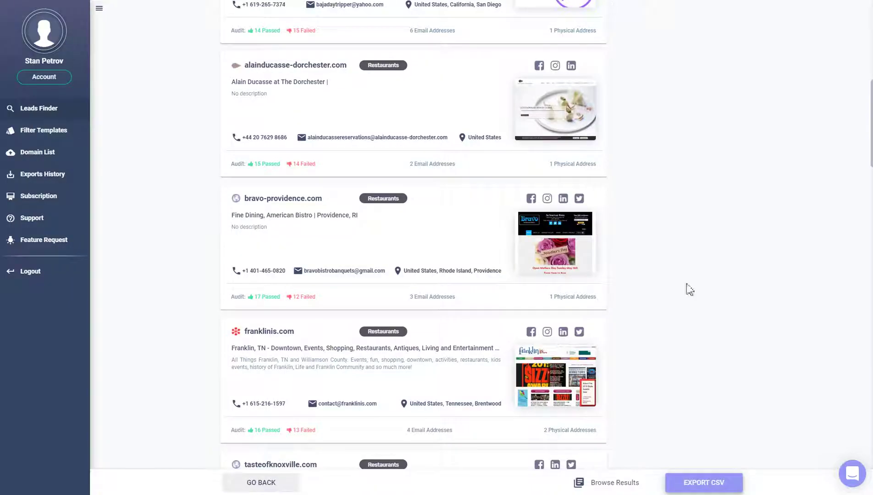
Step: Scroll the leads to foodpower.com and browse the FoodPower homepage's services and Contact Us form
scroll(701, 291, "down", 4)
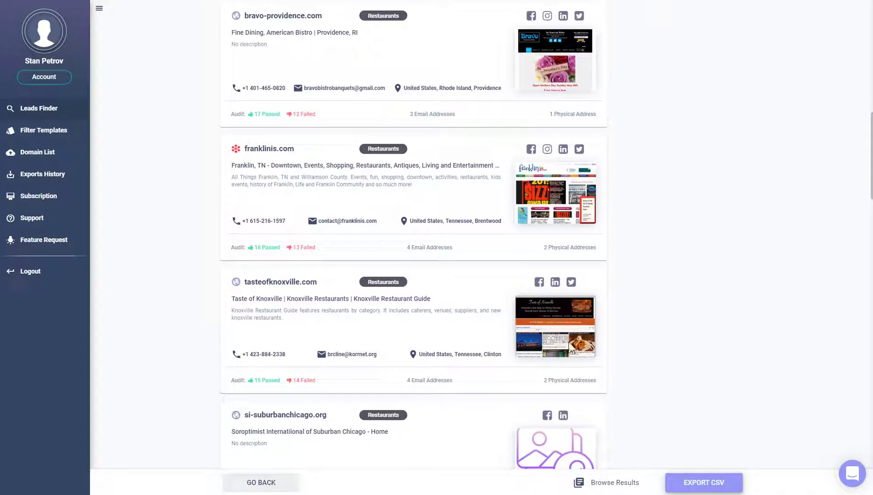
scroll(577, 329, "down", 6)
scroll(575, 324, "down", 5)
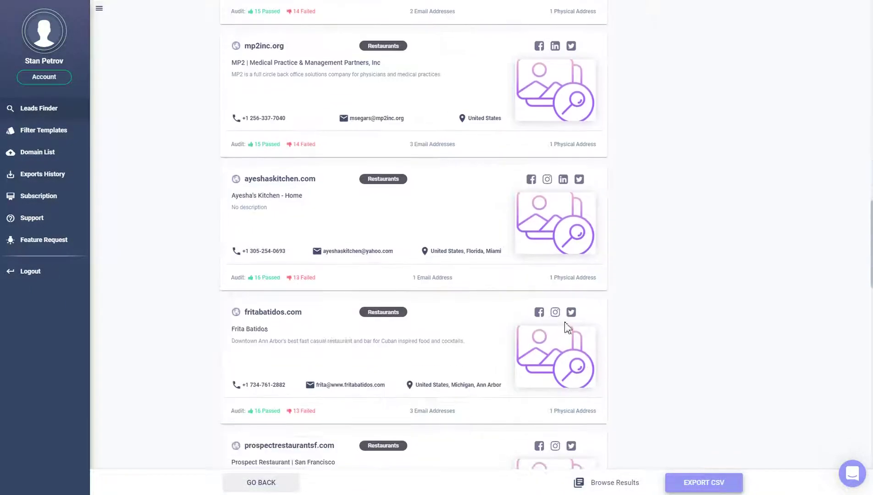
scroll(596, 277, "down", 10)
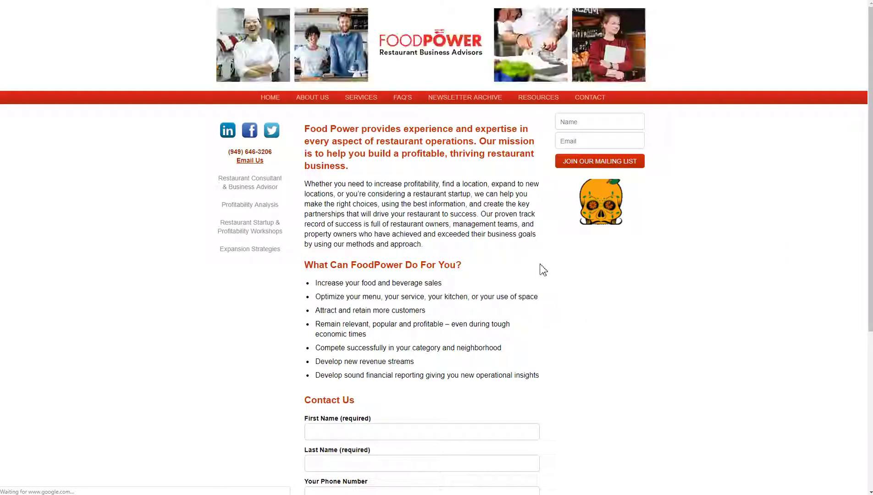
scroll(521, 238, "down", 5)
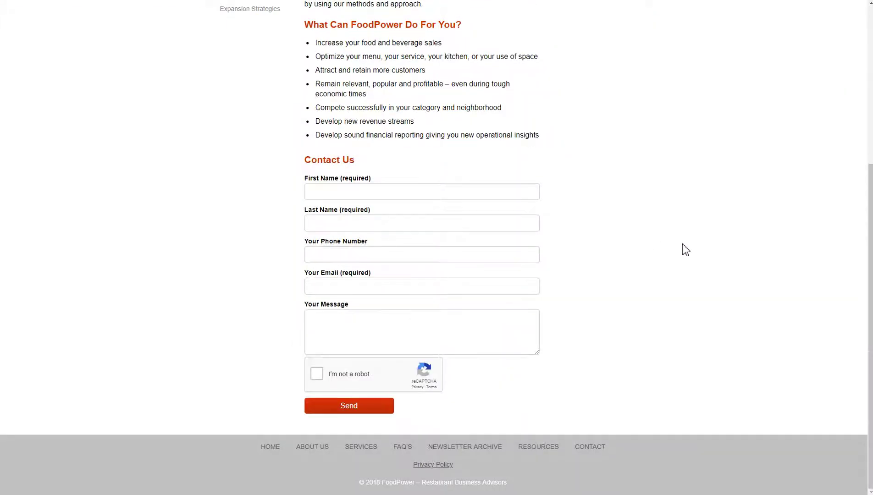
scroll(683, 250, "up", 5)
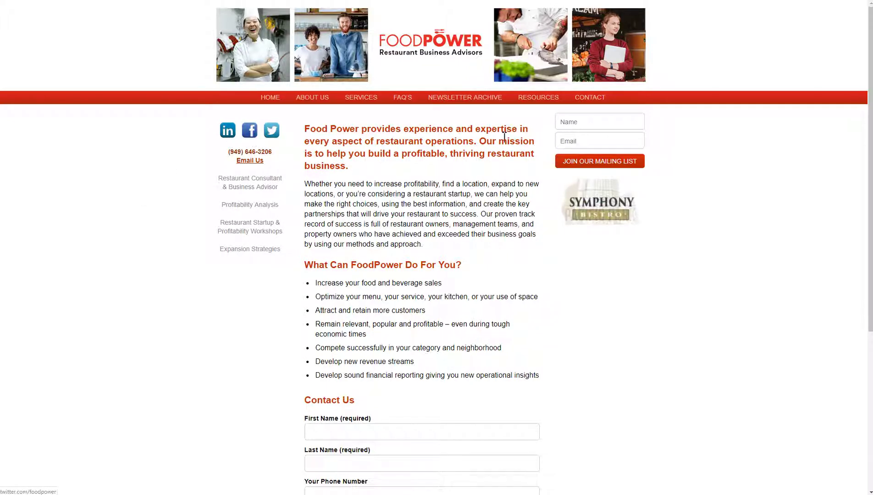
Step: Close the FoodPower site and scroll the leads to freshcompany.net, frescohawaii.com and goodthymeeatery.com
key("ctrl+w")
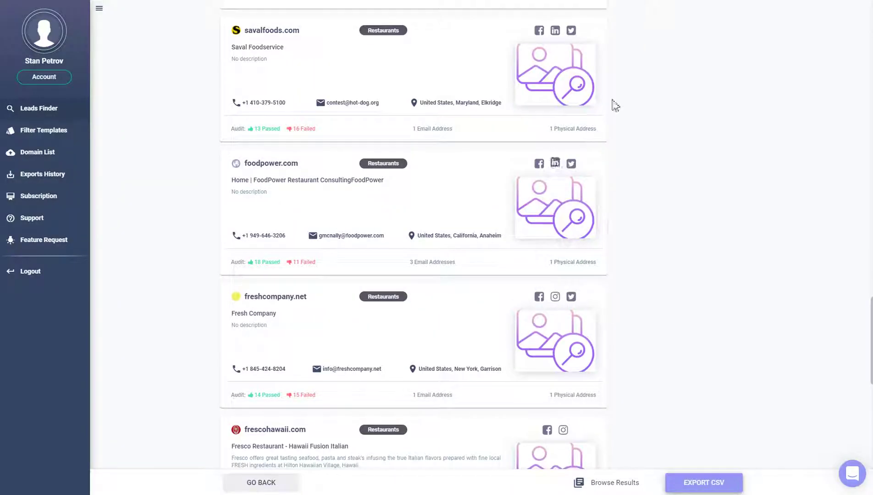
left_click(650, 2)
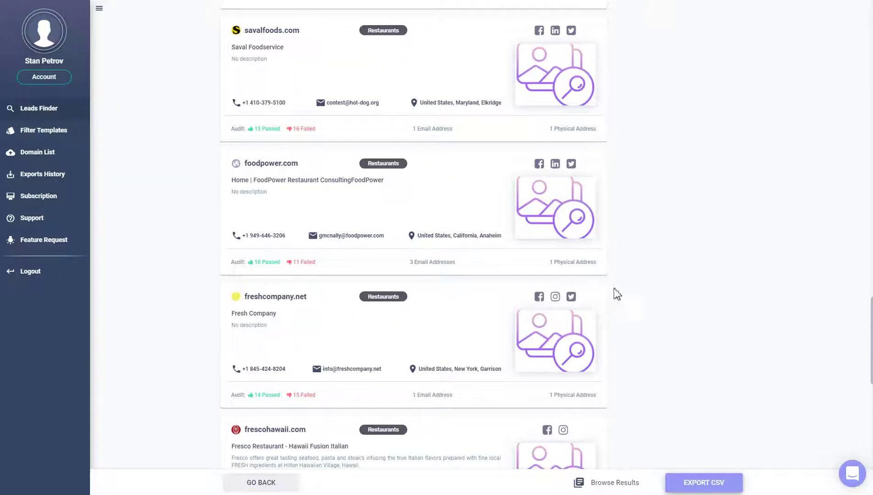
scroll(616, 293, "down", 6)
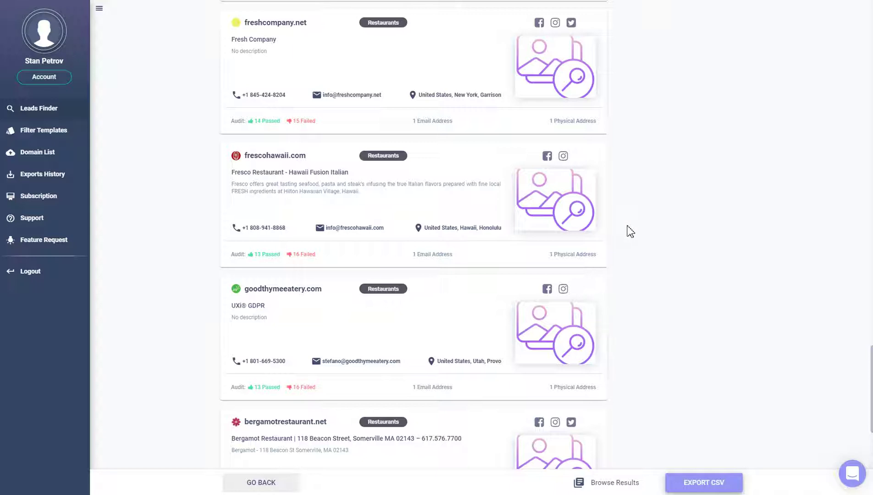
scroll(630, 231, "down", 3)
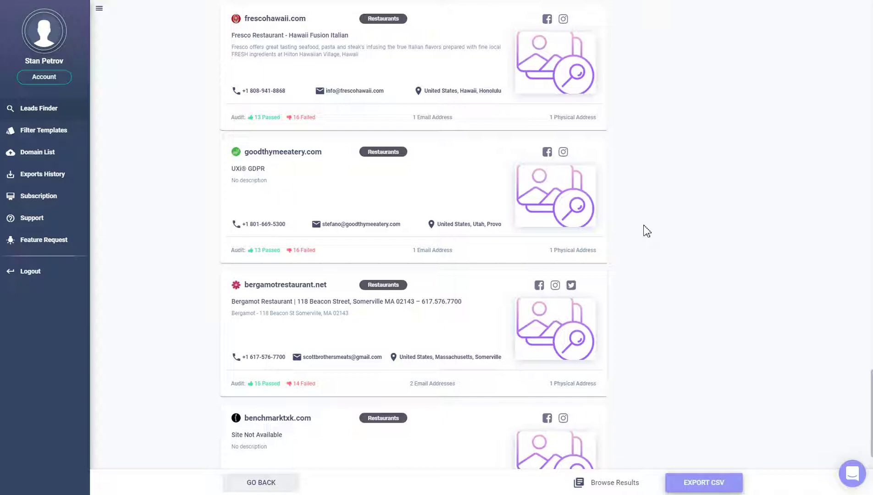
scroll(646, 230, "down", 5)
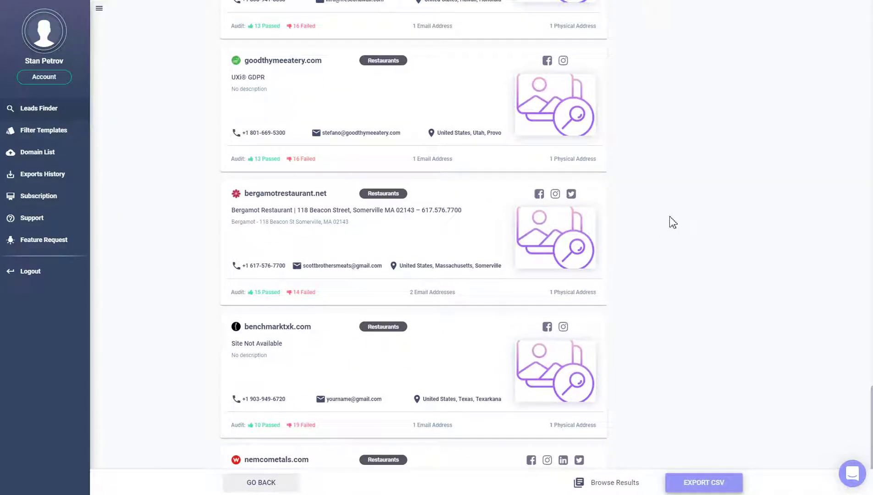
scroll(672, 224, "up", 7)
scroll(672, 225, "up", 20)
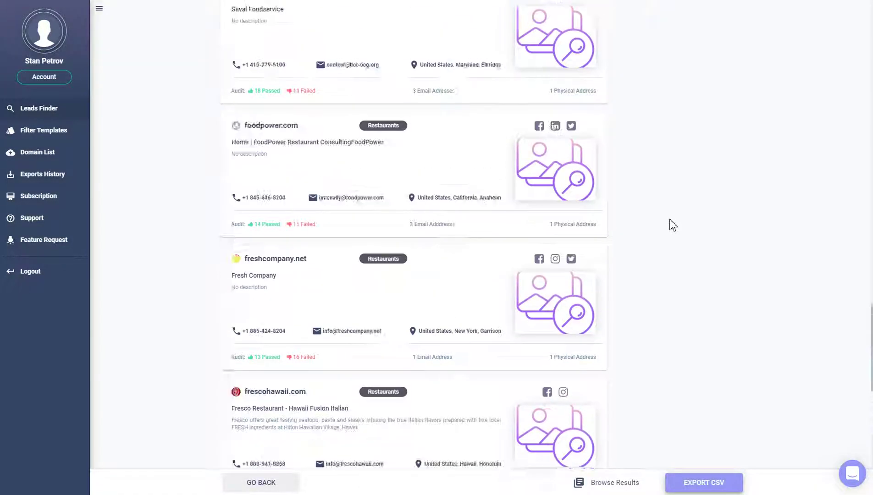
scroll(671, 227, "up", 12)
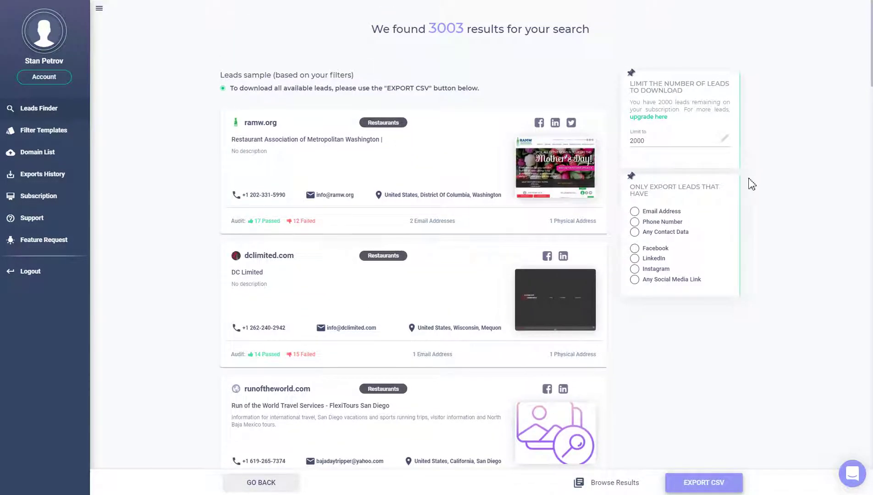